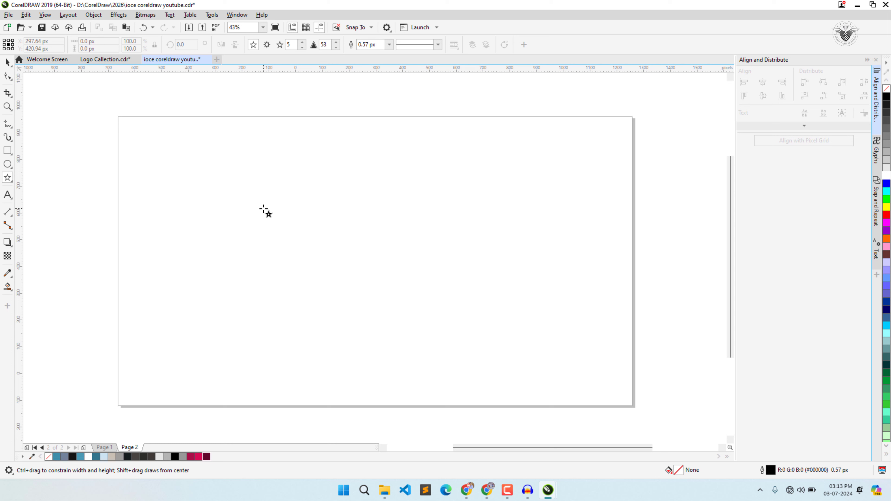
Draw a five-pointed star about 305 px wide and a larger one about 429 px wide to its right.
left_click(249, 190)
left_click_drag(249, 190, 335, 267)
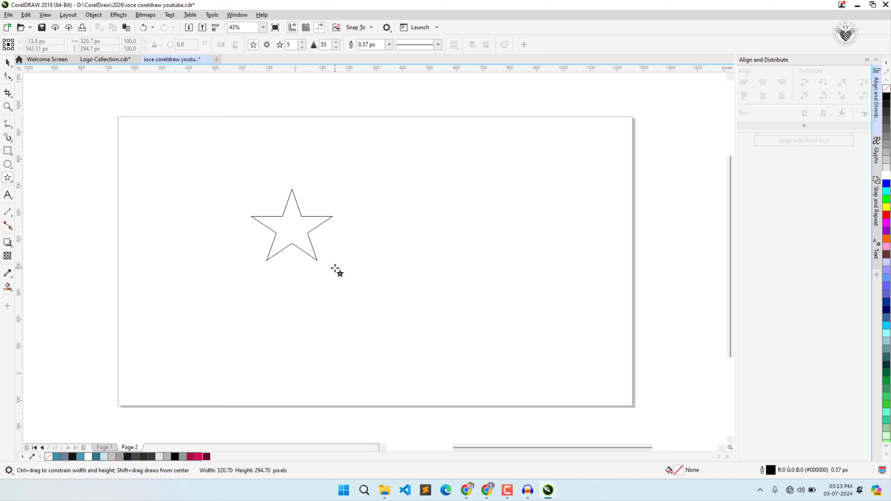
left_click_drag(335, 267, 335, 267)
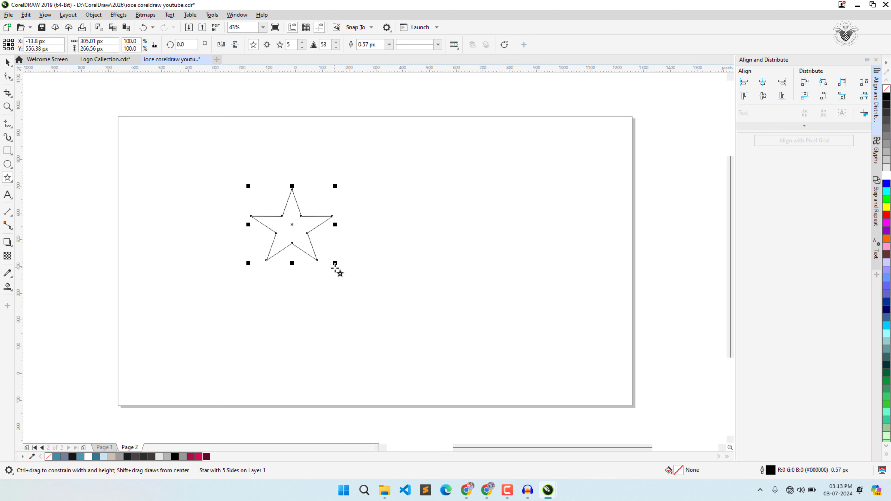
left_click_drag(428, 164, 545, 273)
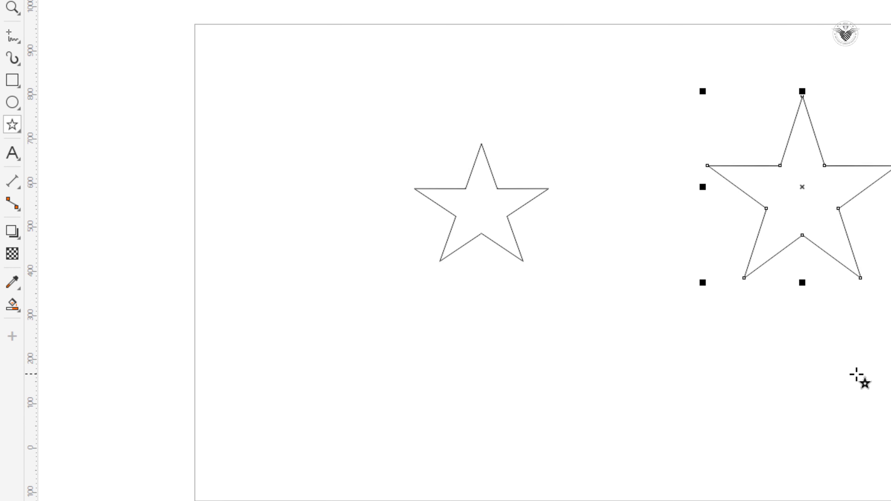
Apply a Contour with 6 steps to the larger star.
left_click(21, 241)
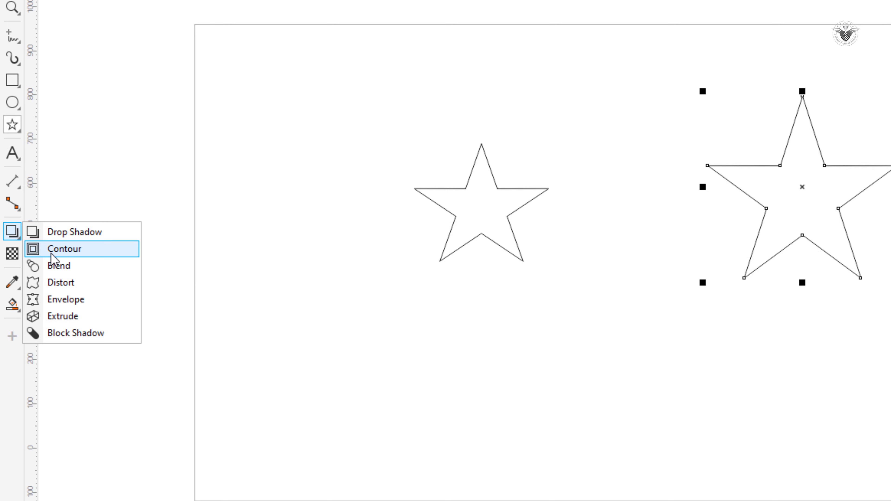
left_click(85, 250)
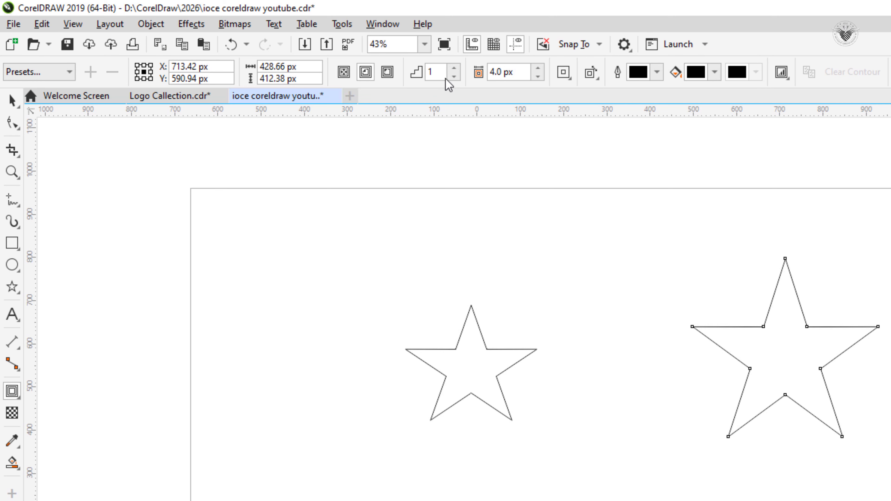
left_click(456, 68)
left_click(456, 68)
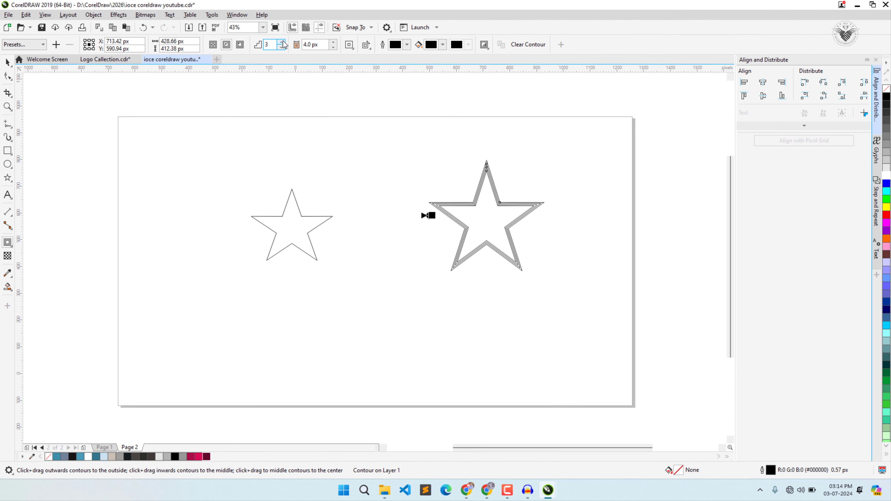
left_click(282, 42)
left_click(282, 42)
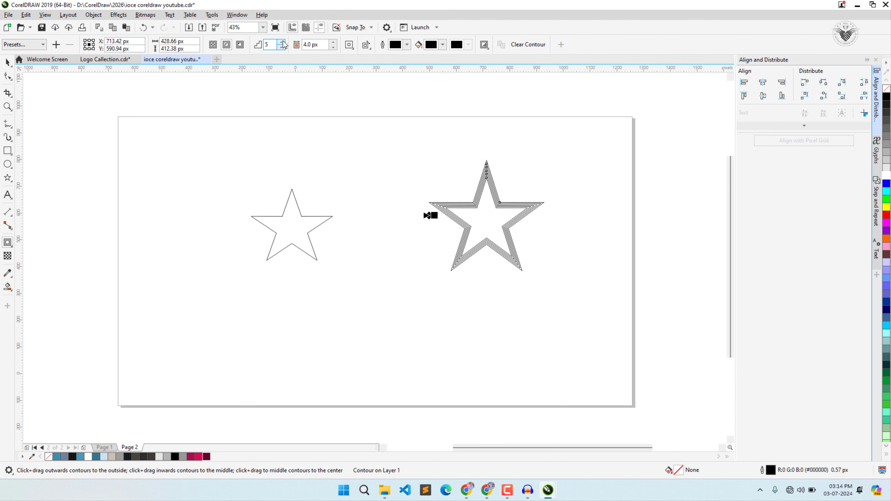
left_click(282, 42)
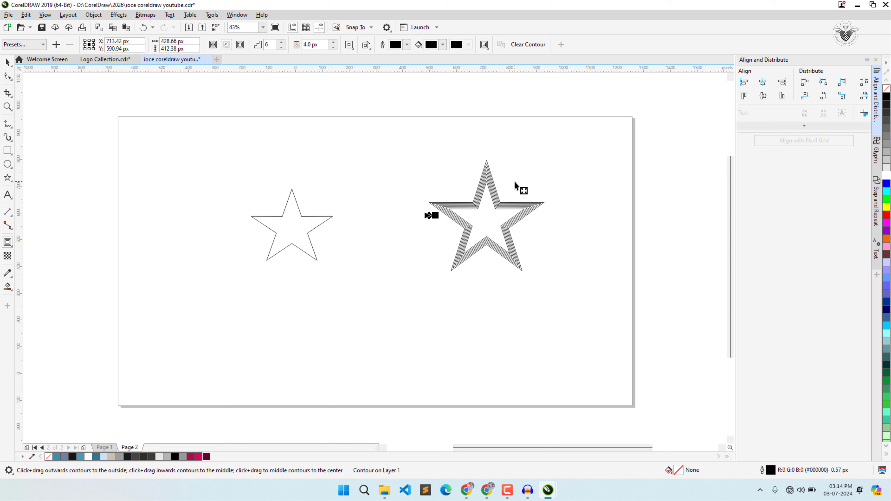
Raise the sharpness of the contoured star to 71.
key("z")
left_click(472, 149)
left_click_drag(372, 259, 446, 351)
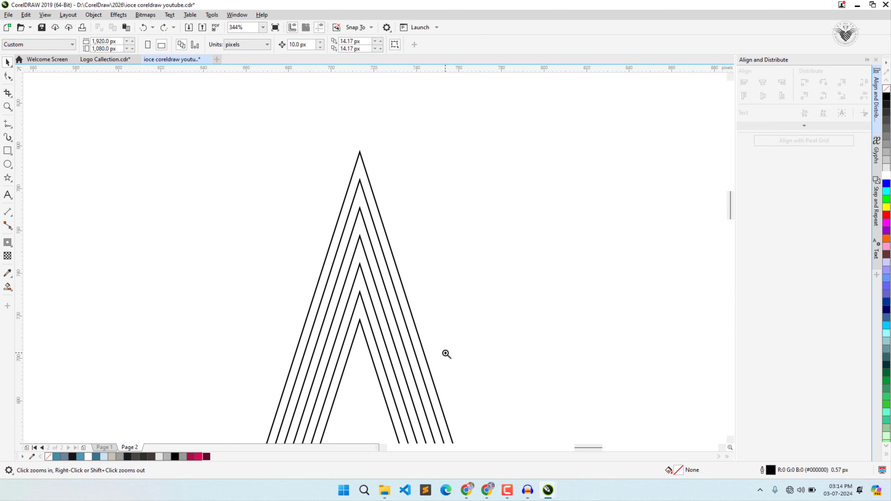
key("space")
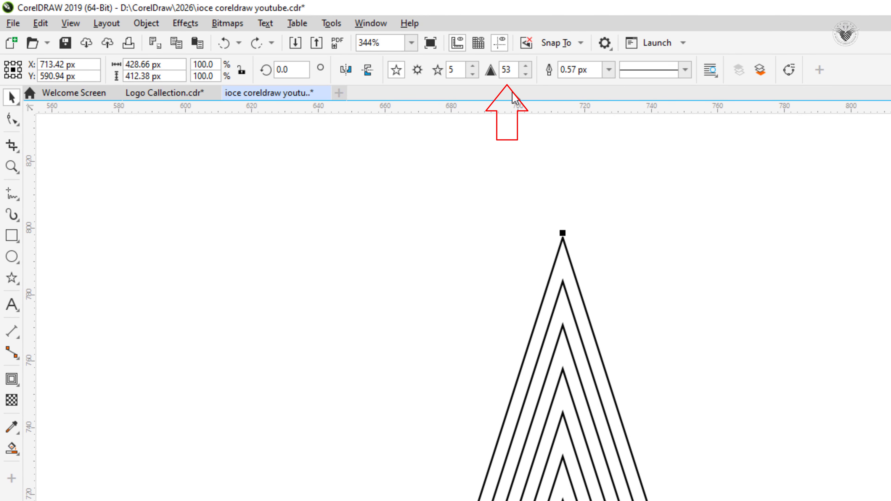
left_click(526, 67)
left_click(526, 66)
left_click(526, 66)
left_click(526, 66)
left_click(480, 62)
left_click(480, 62)
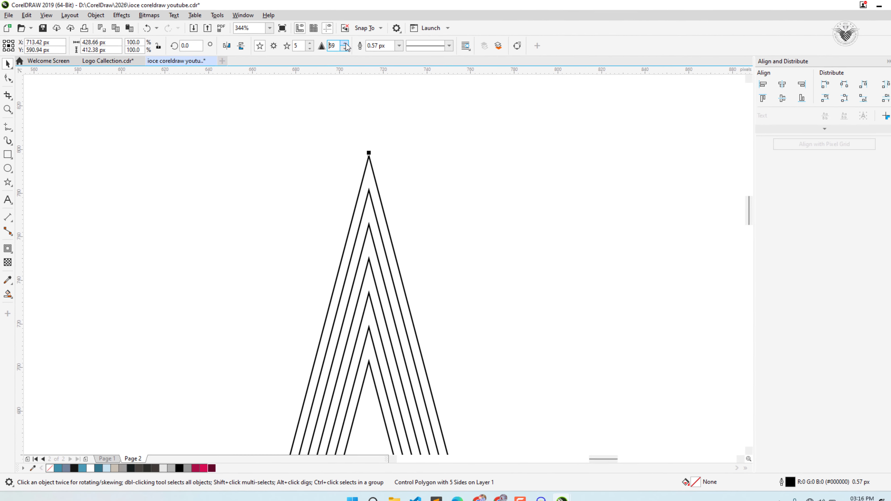
left_click(479, 61)
left_click(480, 62)
left_click(479, 62)
left_click(479, 62)
left_click(480, 61)
left_click(480, 61)
left_click(337, 44)
left_click(338, 44)
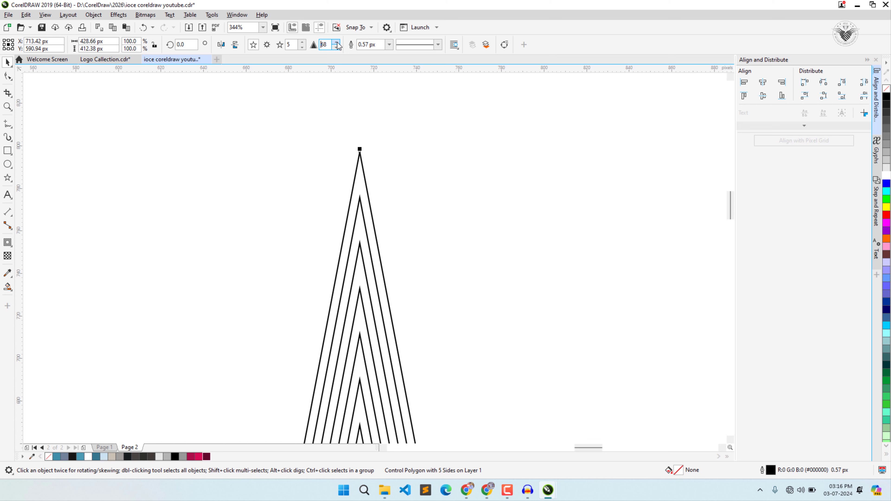
left_click(337, 45)
left_click(338, 45)
left_click(337, 45)
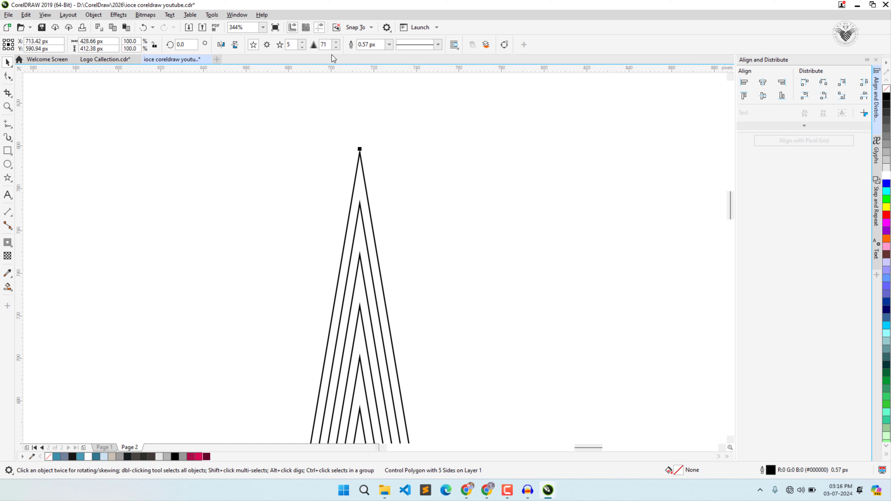
Lower the sharpness of the contoured star to 55.
left_click(337, 47)
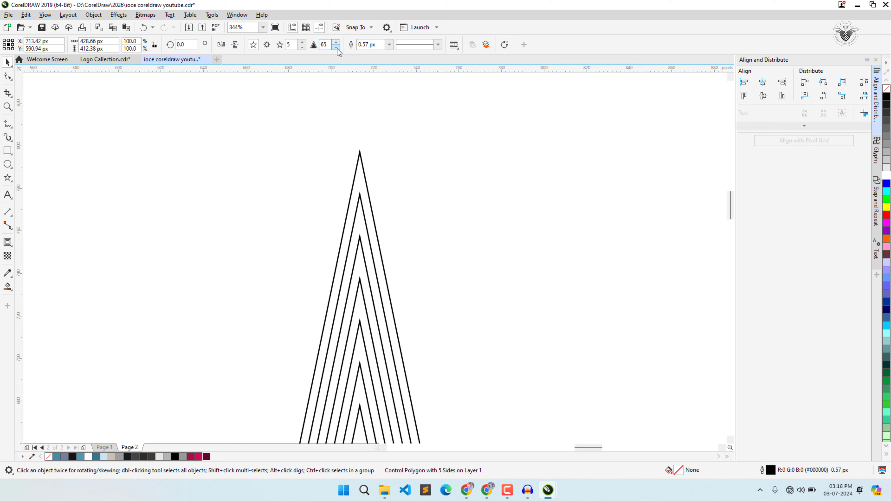
left_click_drag(336, 47, 337, 47)
key("F4")
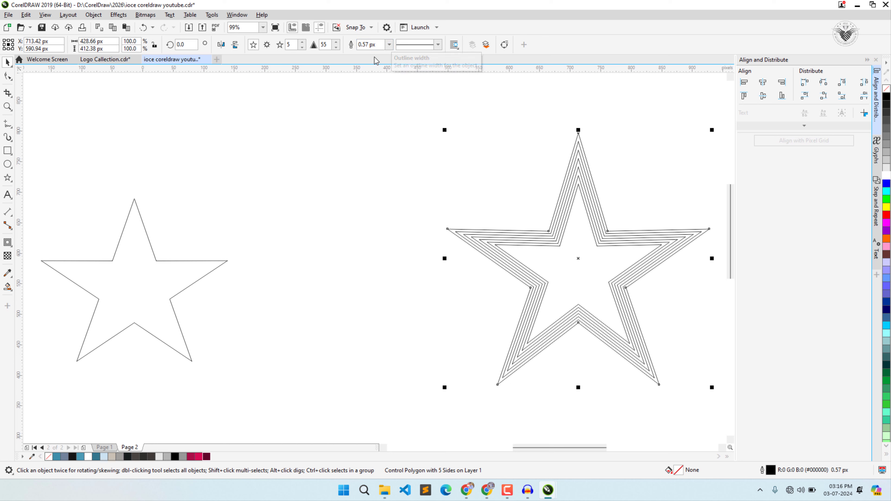
Raise the contoured star's sharpness to just over 69, making its arms slimmer.
left_click(336, 42)
left_click(336, 42)
left_click(336, 42)
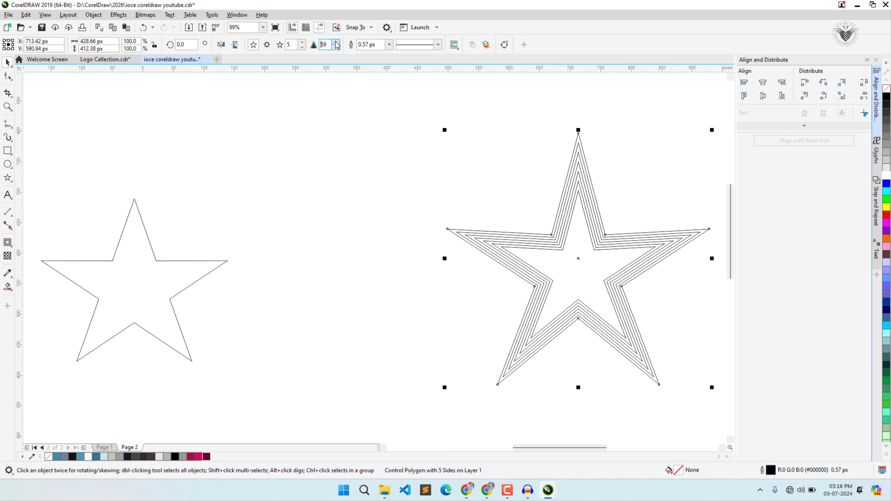
left_click(336, 42)
left_click(336, 43)
left_click(336, 42)
left_click(336, 42)
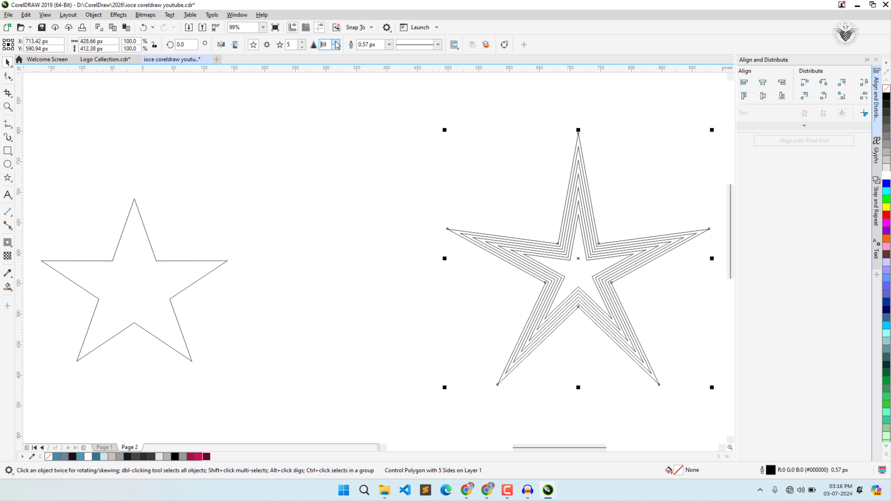
left_click(336, 42)
Move the contoured star to about X 495, Y 628 px and set its contour to 2 steps.
left_click_drag(575, 186, 442, 163)
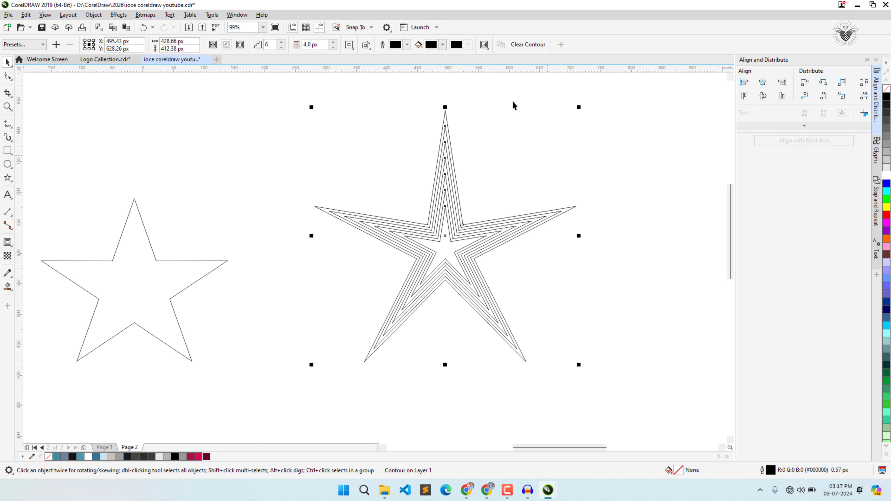
left_click(282, 47)
left_click(281, 47)
left_click(281, 48)
left_click(281, 47)
left_click(281, 48)
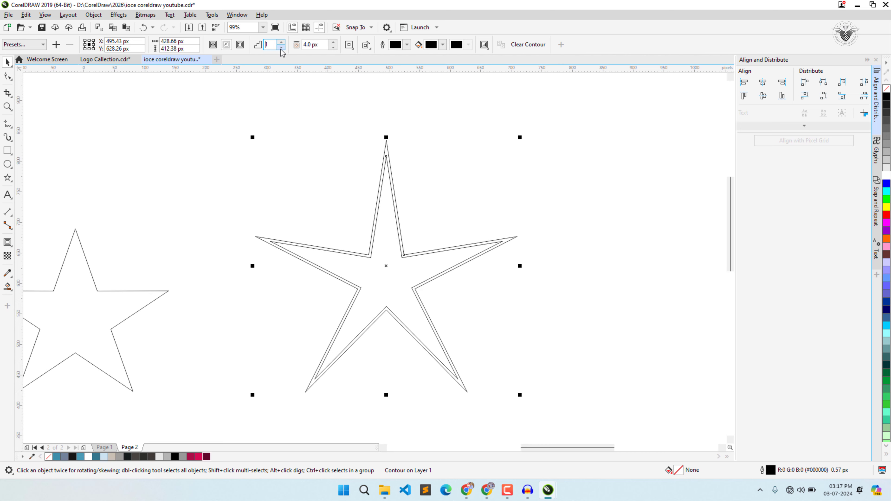
left_click(281, 42)
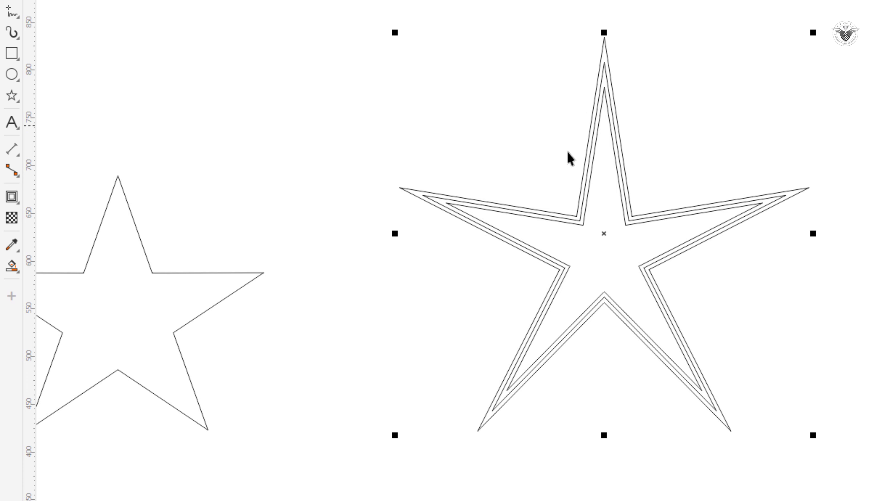
Use Smart Fill to fill the inner star and both surrounding contour bands with blue-gray.
left_click(19, 273)
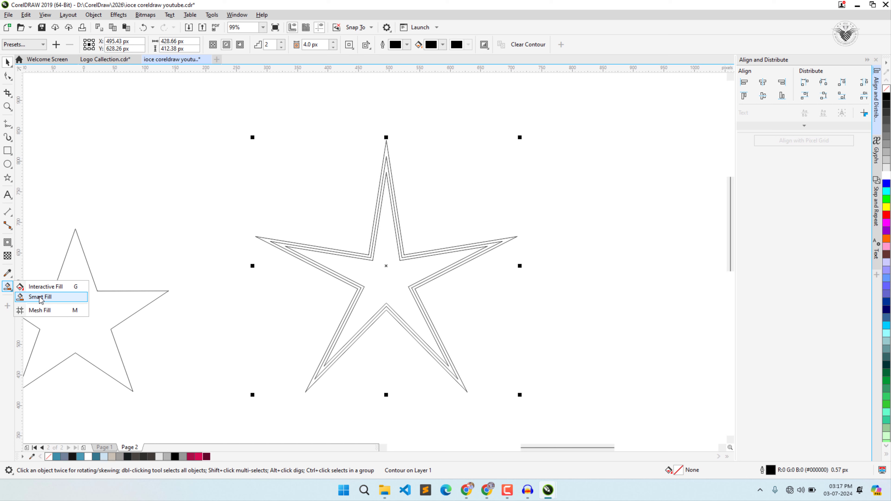
left_click(41, 297)
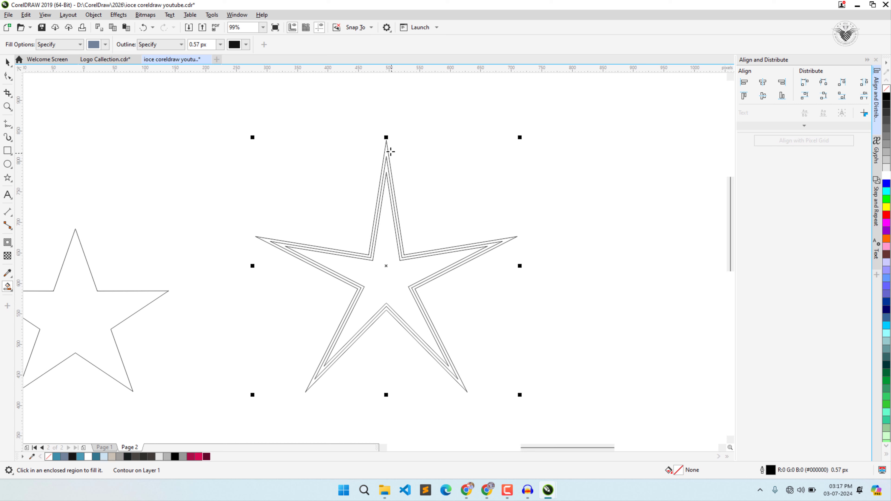
left_click(370, 276)
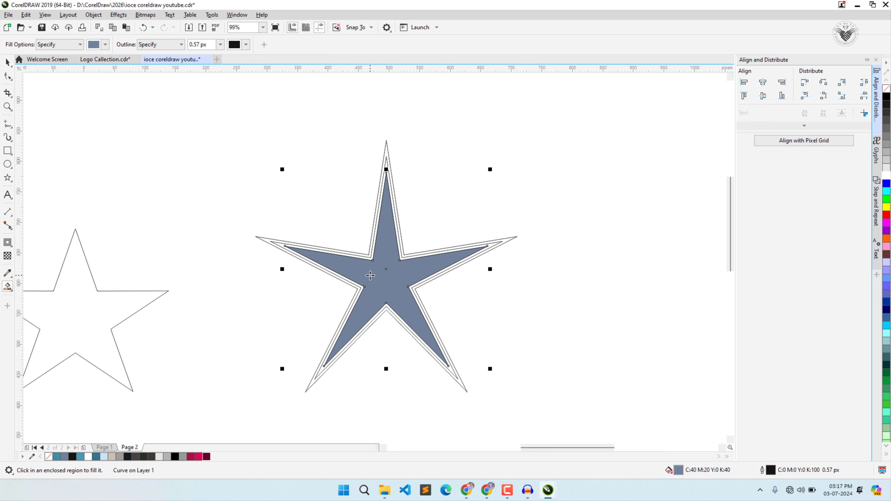
key("z")
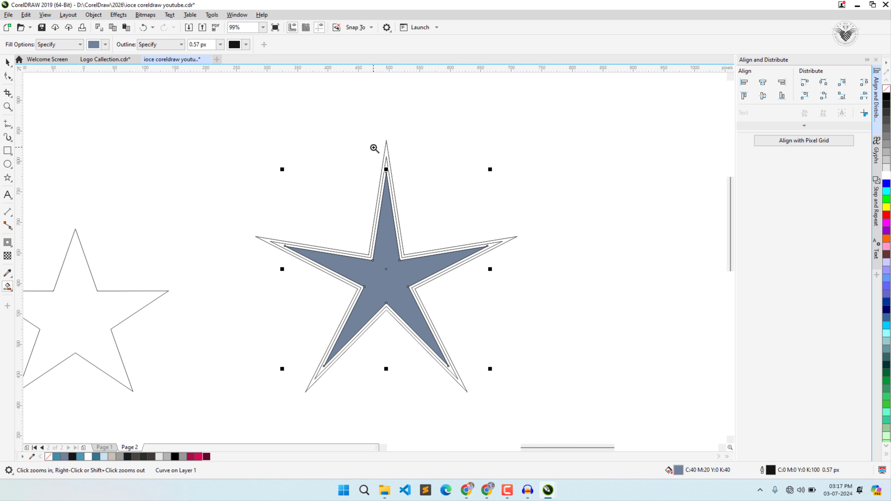
left_click_drag(374, 147, 403, 213)
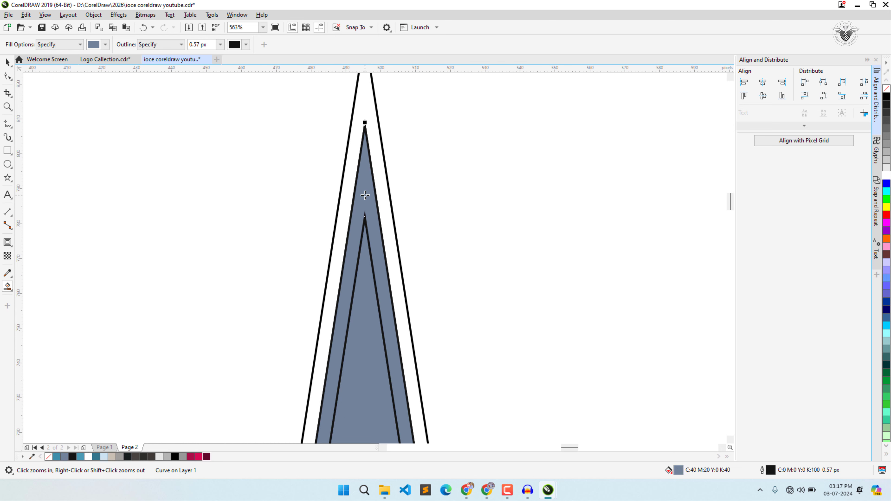
key("F4")
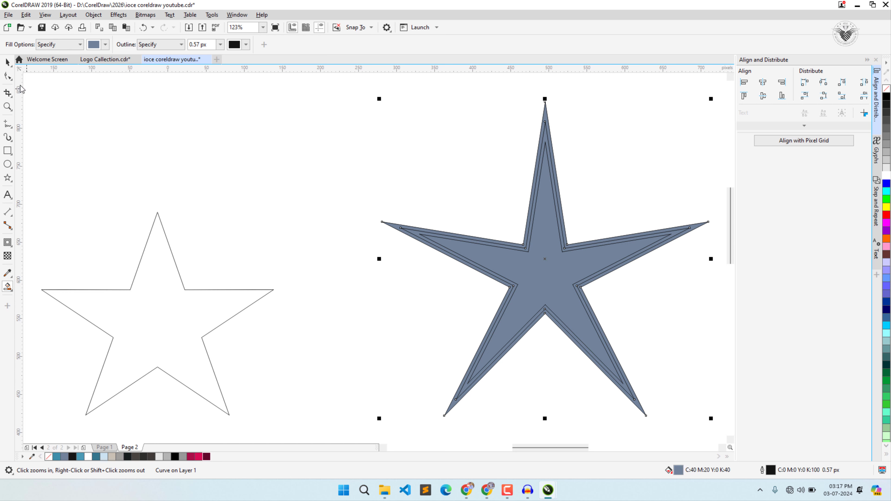
Move the filled inner star and both filled bands off the contoured outline, stacking them together at about X 161 px.
left_click(7, 63)
left_click(556, 281)
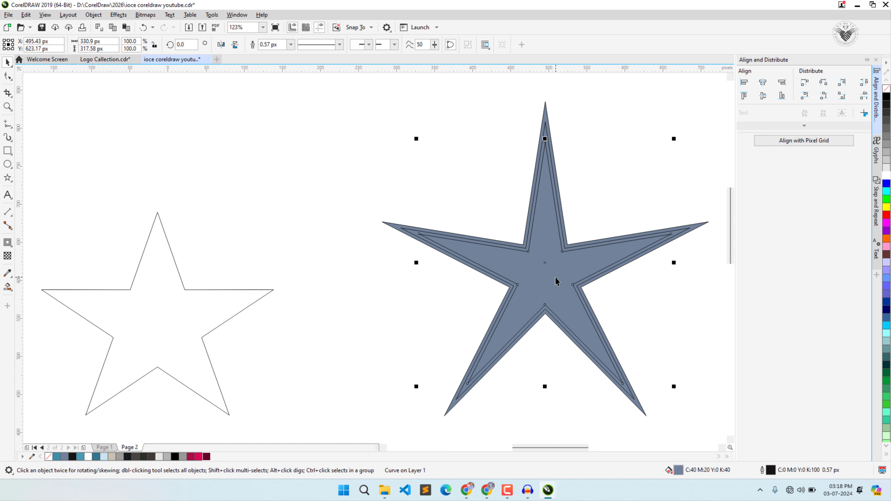
left_click_drag(556, 281, 301, 230)
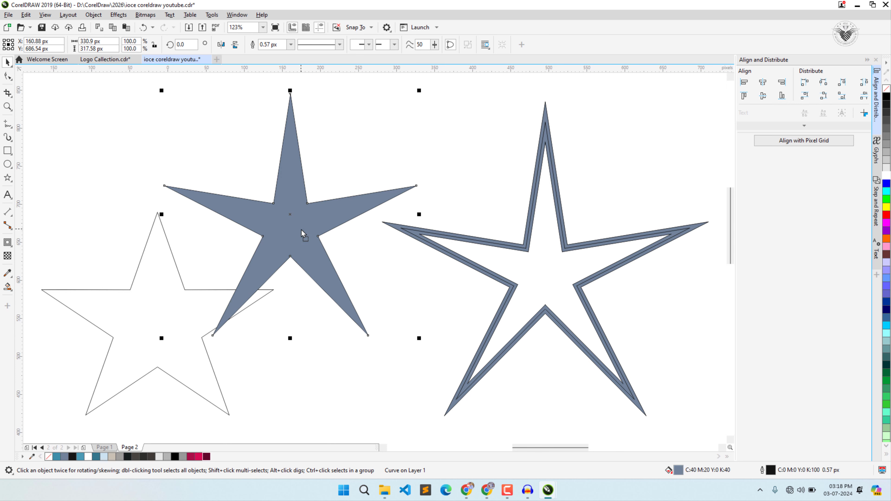
left_click(414, 232)
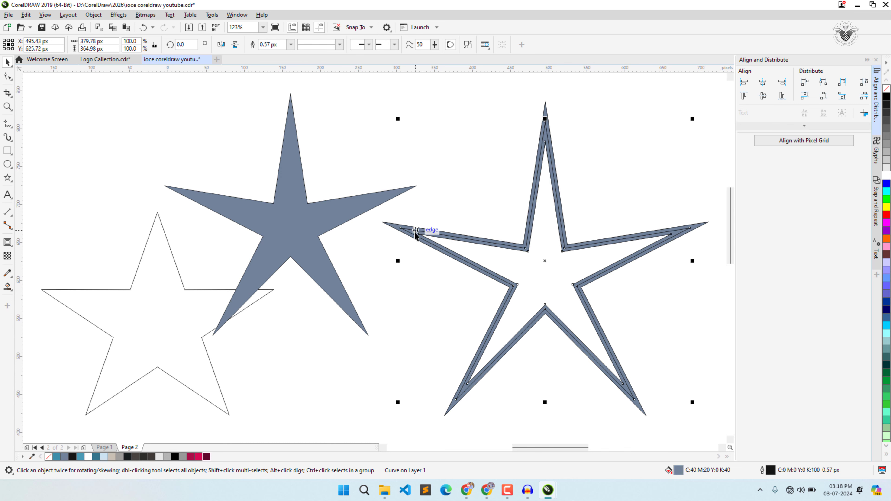
key("ctrl+z")
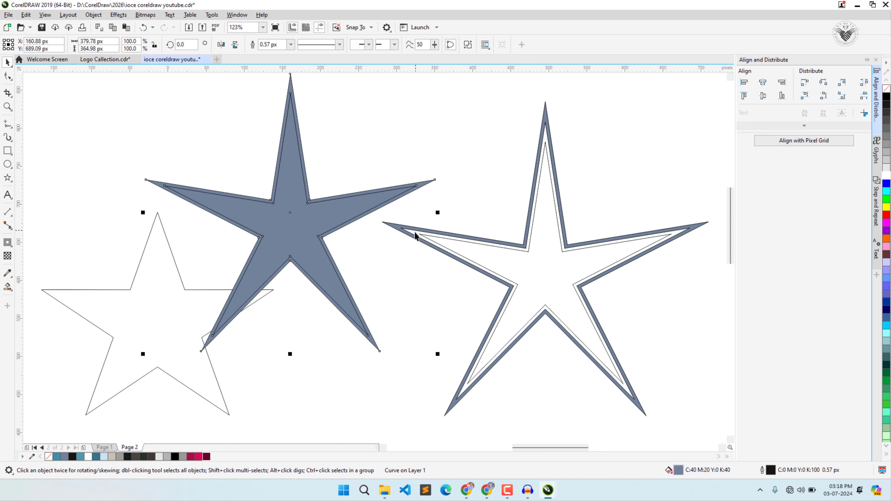
left_click(546, 120)
key("ctrl+z")
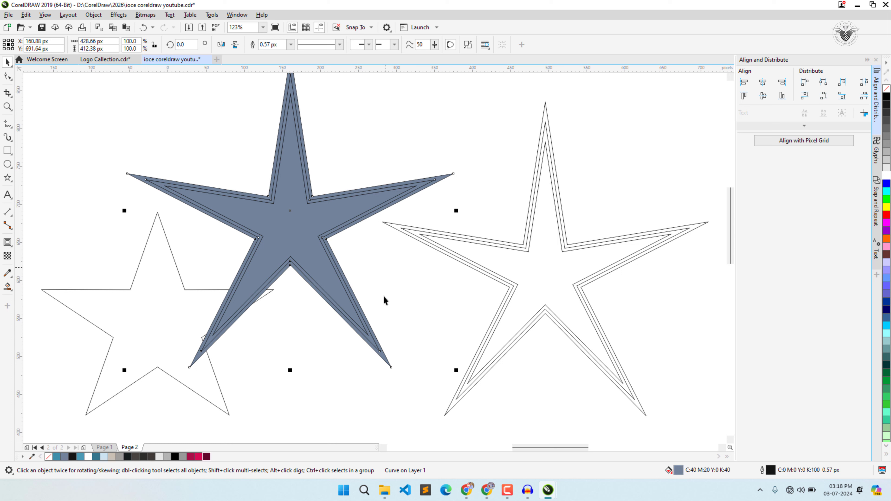
Fill the outer band of the separated star with crimson #D70B52 and the middle band with black.
left_click(199, 456)
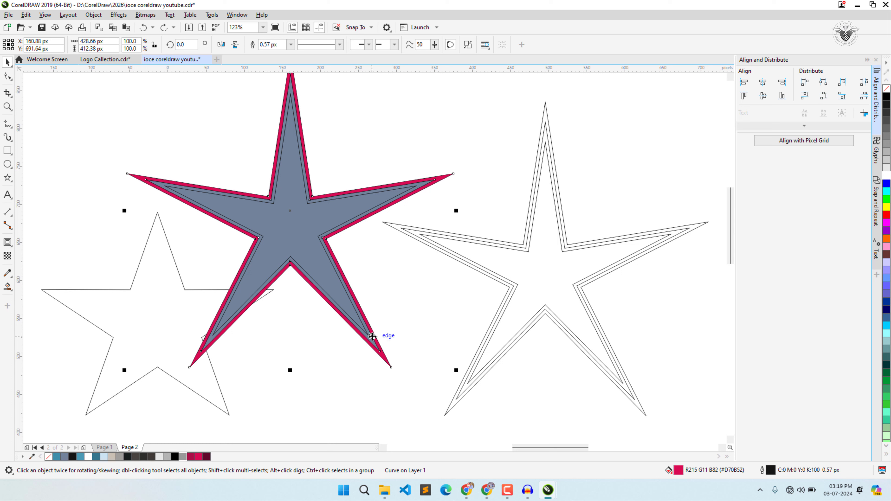
key("z")
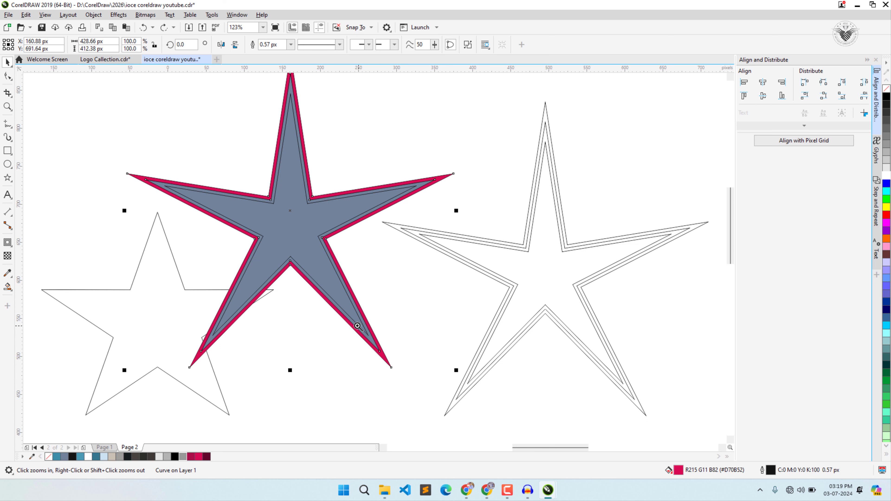
left_click_drag(352, 319, 395, 356)
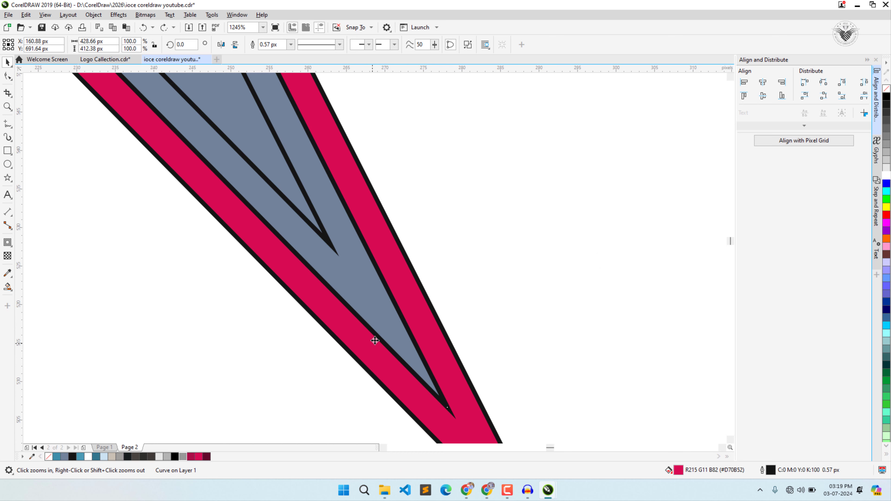
key("space")
left_click(378, 314)
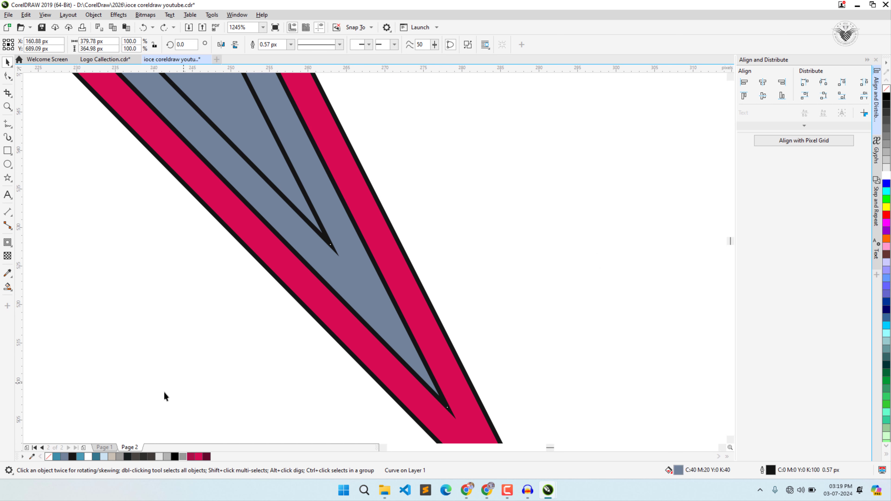
left_click(176, 455)
Fill the inner star with teal #33768C.
left_click(249, 143)
key("F4")
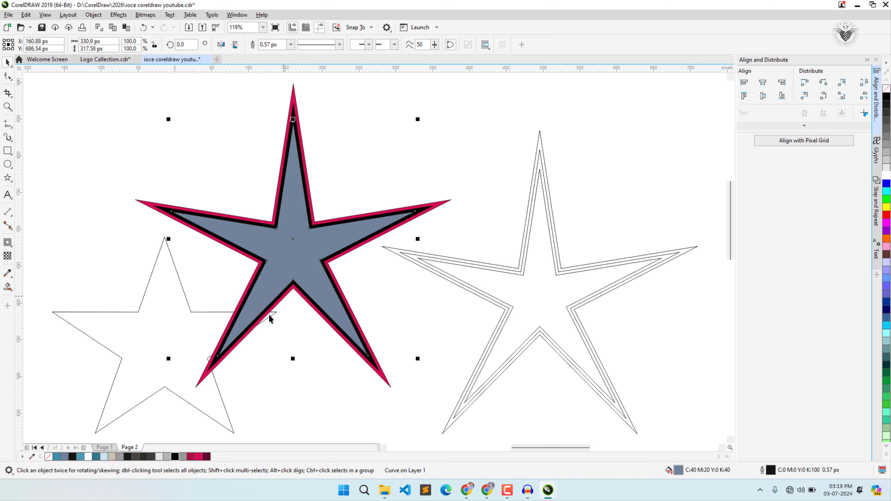
left_click(97, 455)
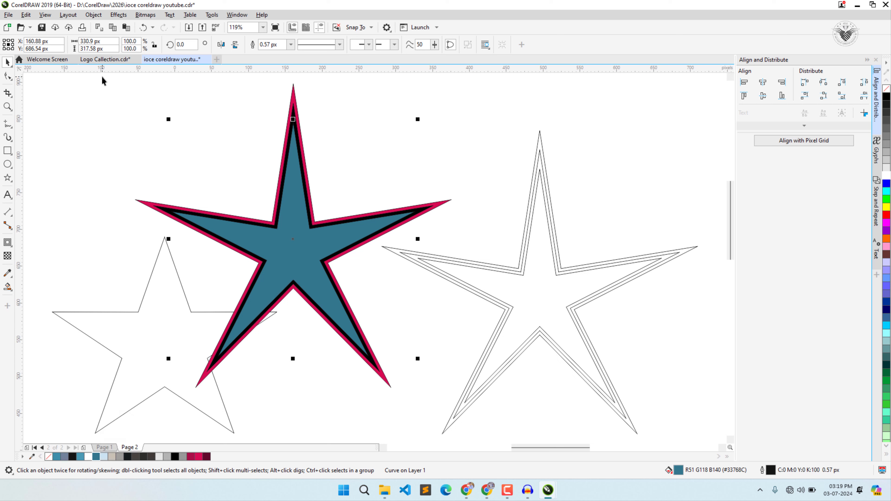
Select all three coloured parts of the separated star together.
left_click_drag(102, 77, 262, 304)
left_click_drag(462, 387, 473, 396)
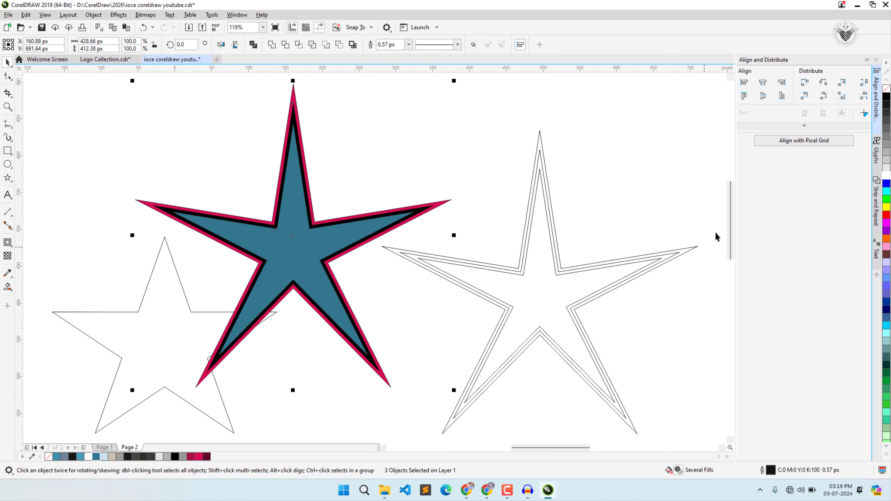